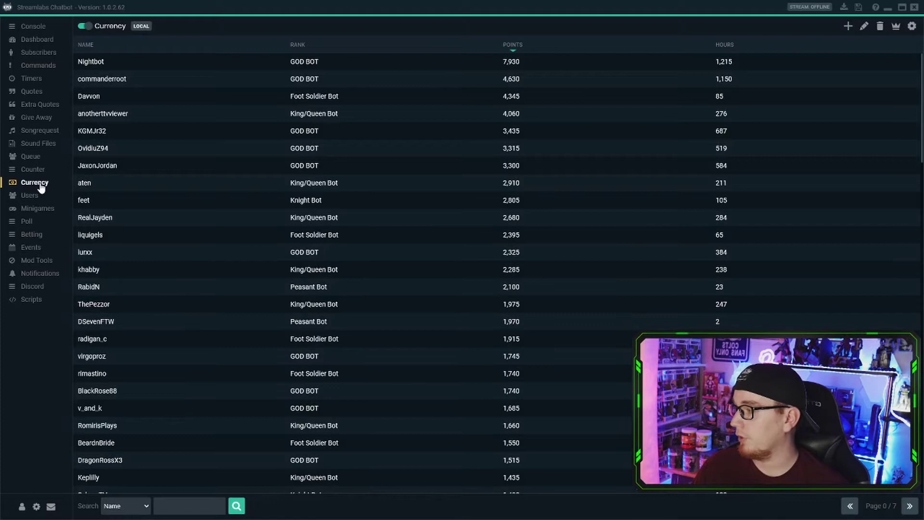
left_click(299, 201)
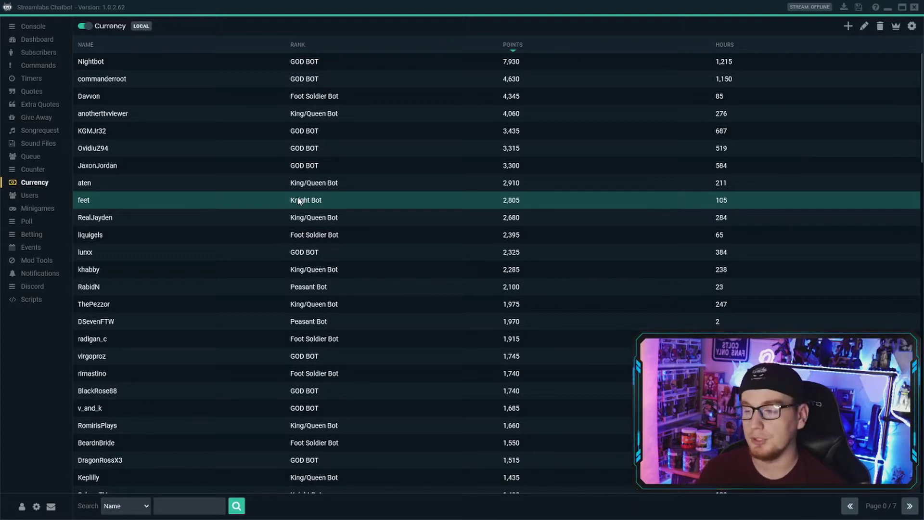
left_click(486, 252)
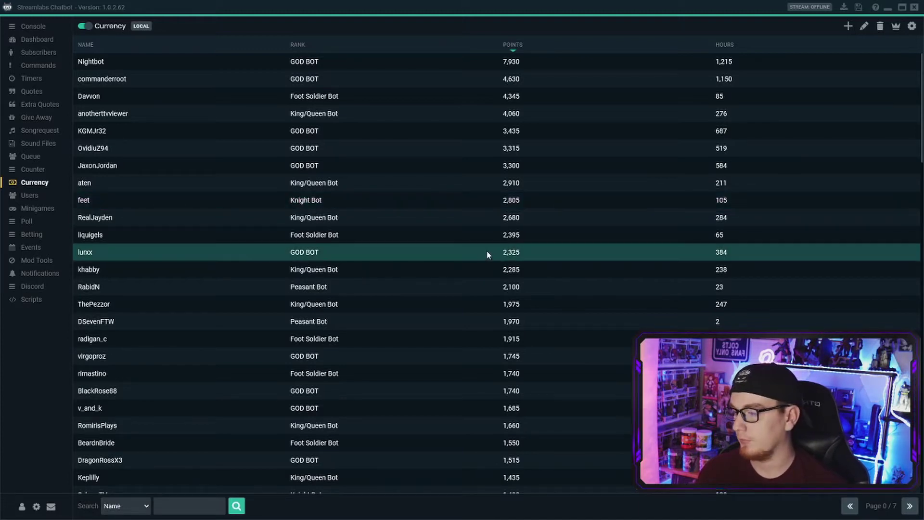
Open Global Currency Settings and confirm ranks based on Points and regular status at 200 Hours
left_click(911, 31)
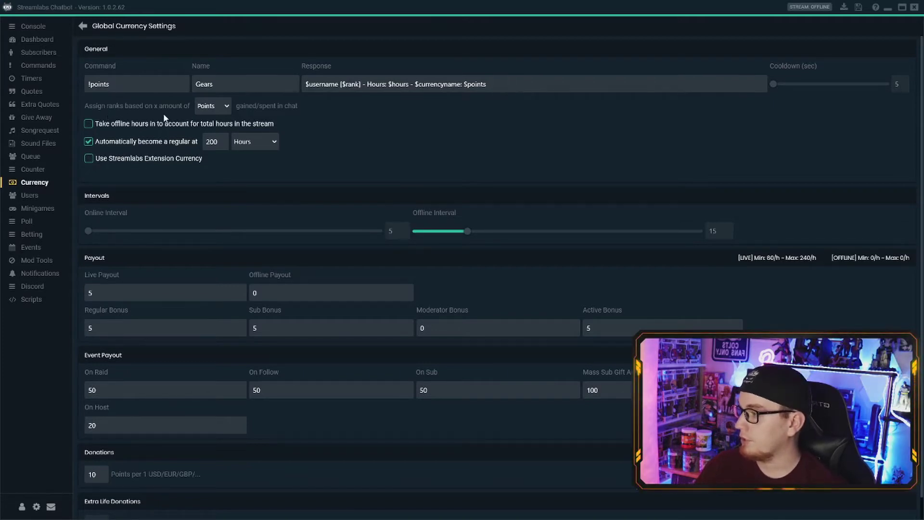
left_click(212, 106)
left_click(211, 126)
left_click(217, 111)
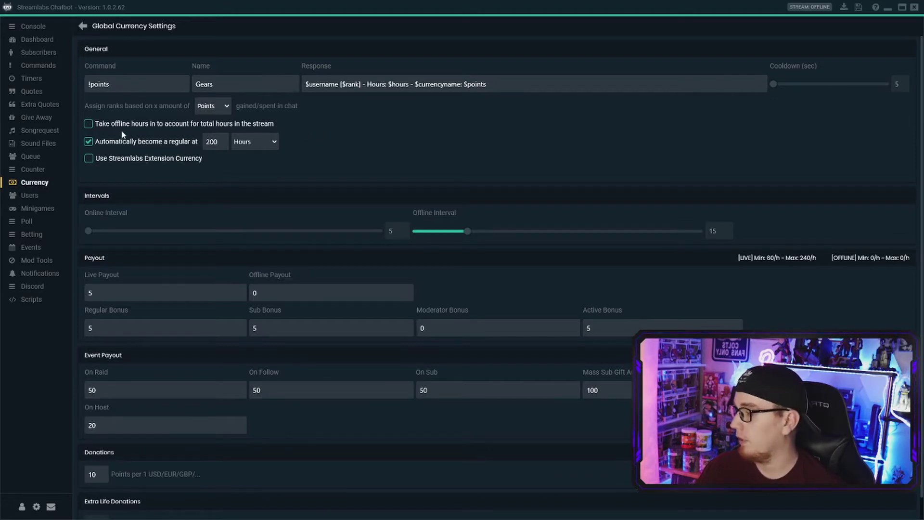
left_click(248, 144)
left_click(250, 180)
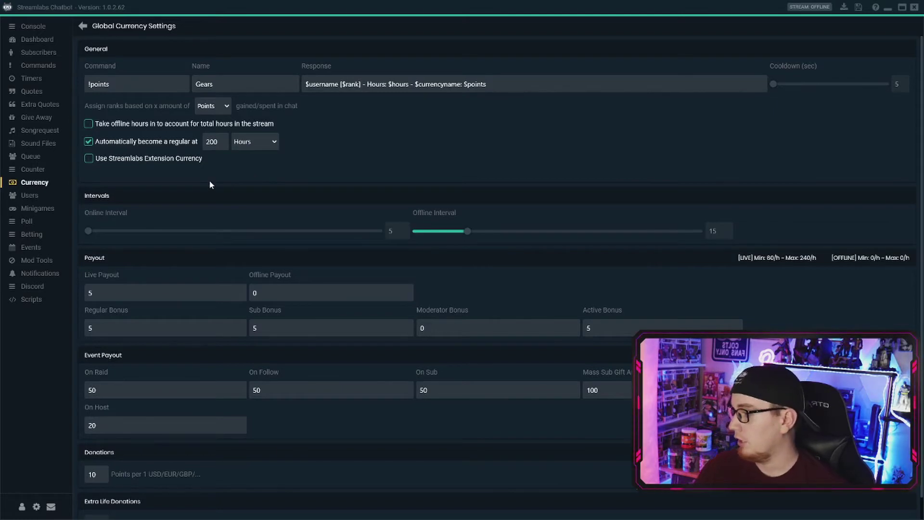
scroll(207, 181, "down", 1)
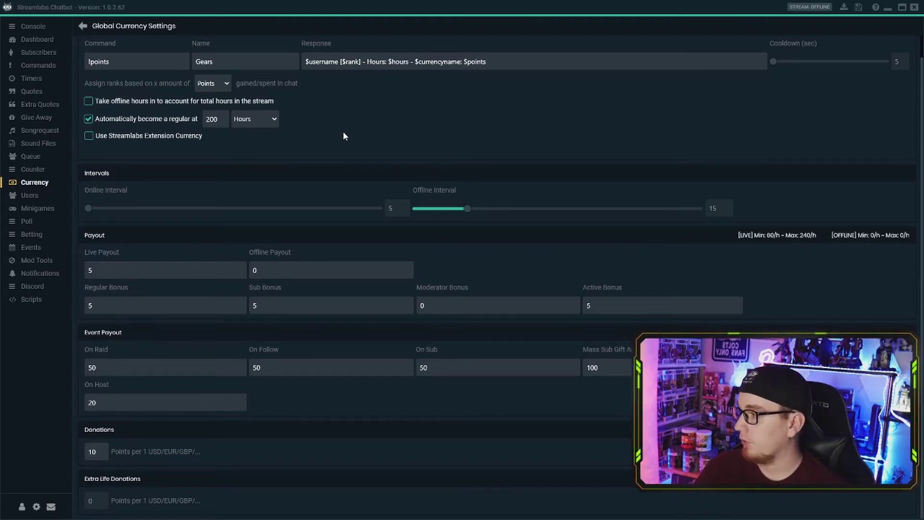
Go back to Currency and open the Ranks list, C3PO at 0 to StarWarsDroid at 100,000
left_click(82, 28)
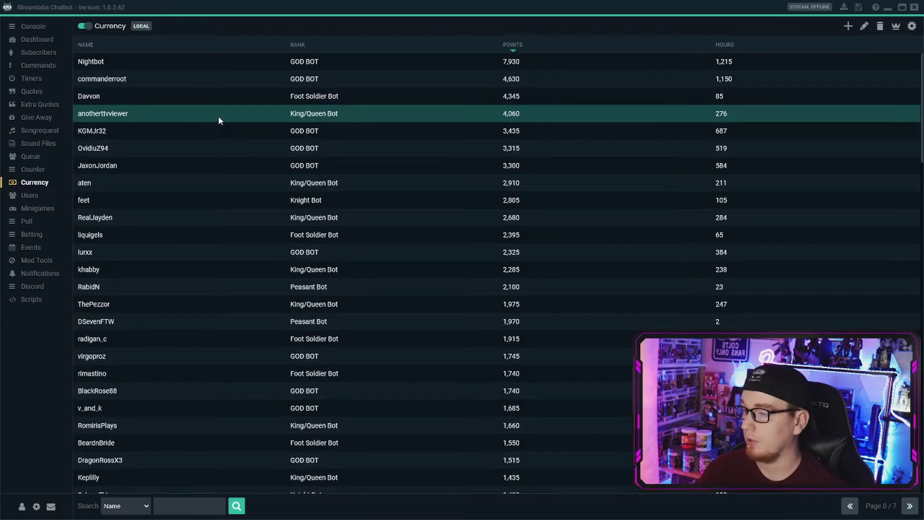
left_click(895, 27)
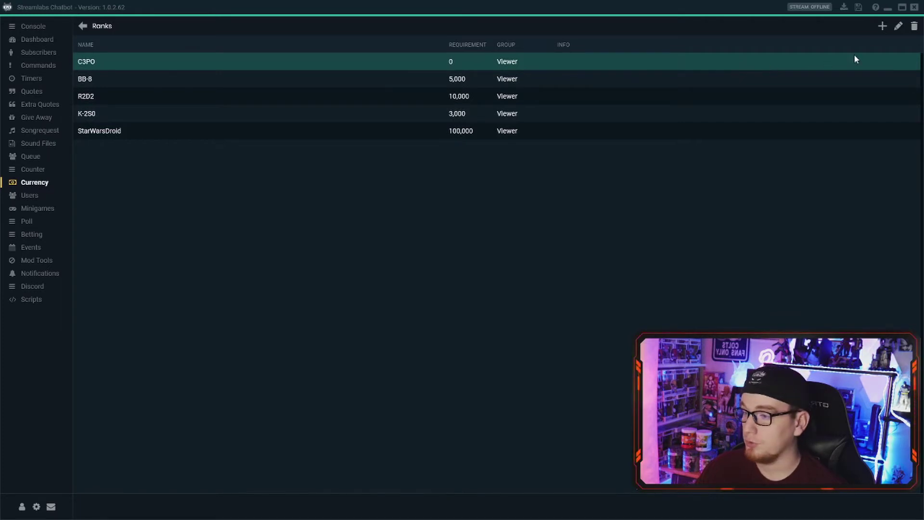
Fill in a new rank named Exampl1 requiring 19000 points in the Viewer group
left_click(881, 27)
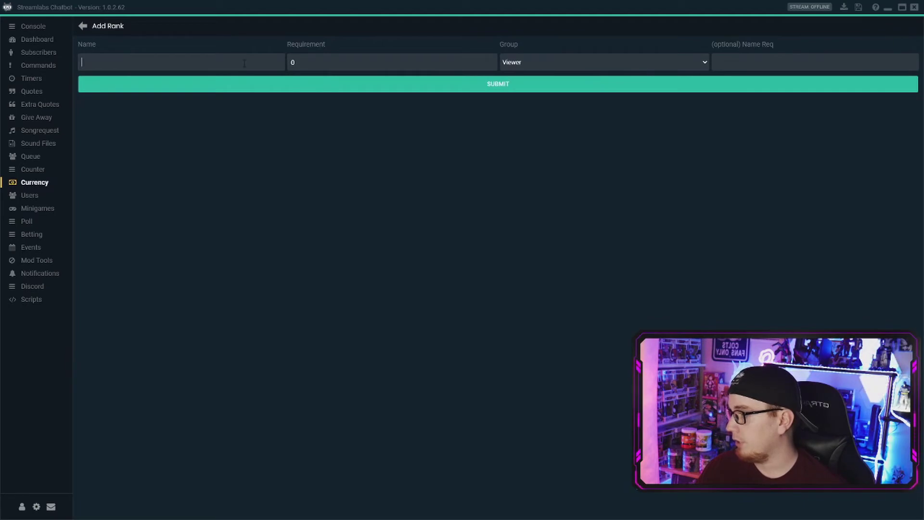
type("Exampl1")
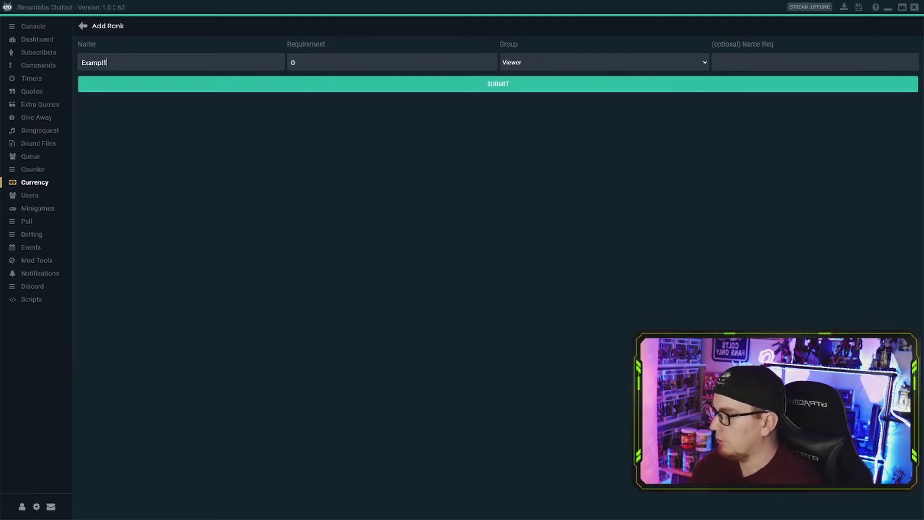
key("Tab")
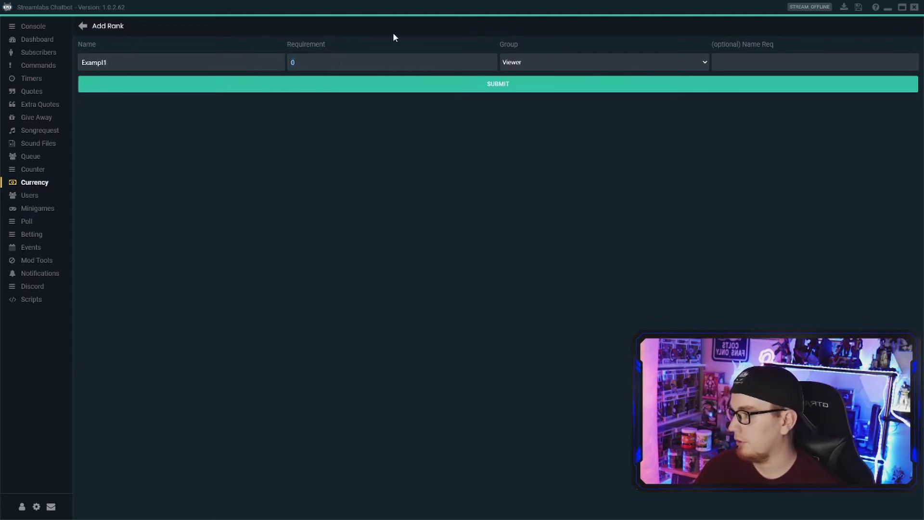
type("19000")
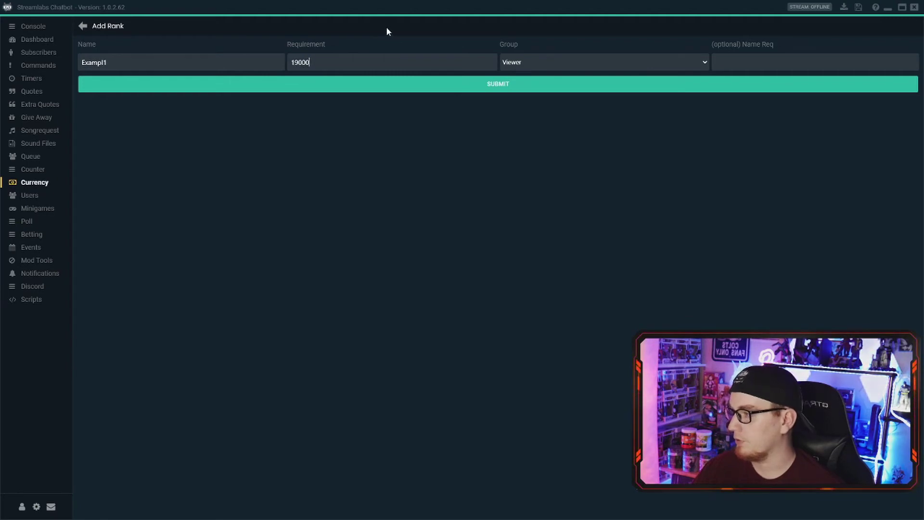
left_click(566, 61)
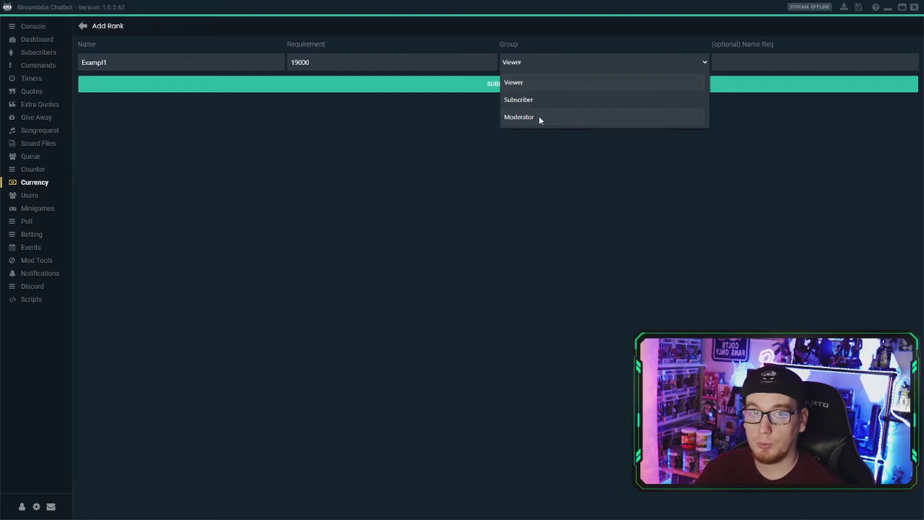
left_click(431, 124)
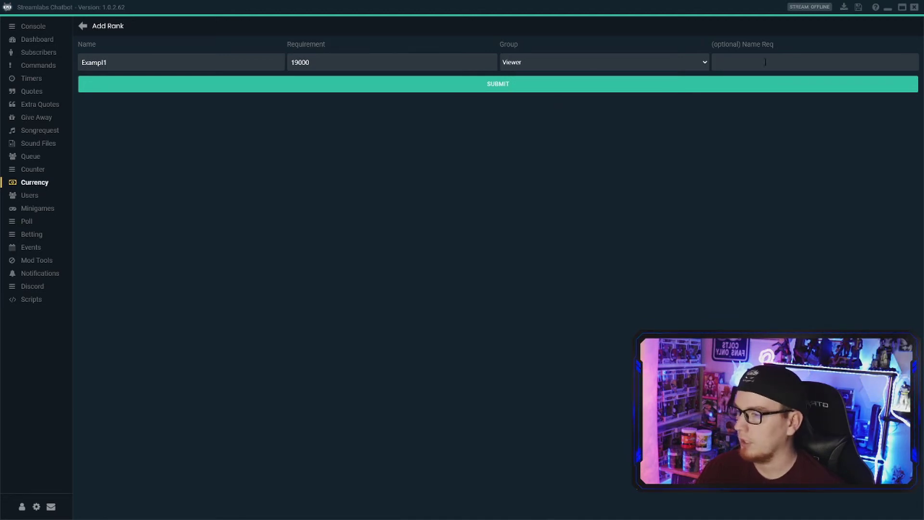
Abandon the new rank form and resubmit StarWarsDroid unchanged at 100,000
left_click(84, 27)
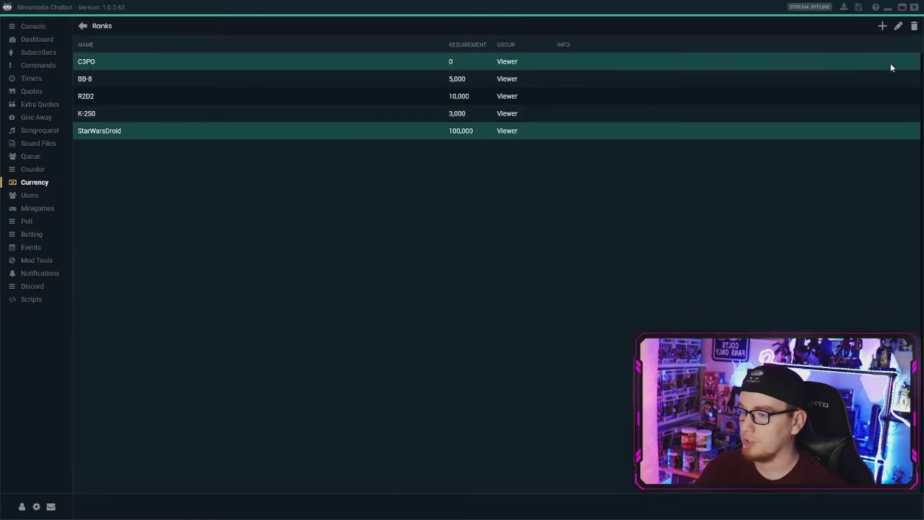
left_click(899, 27)
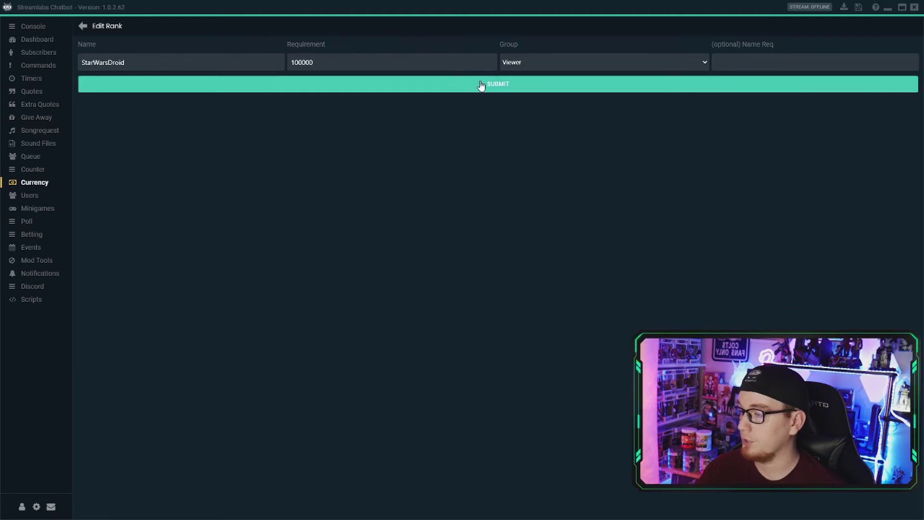
left_click(508, 89)
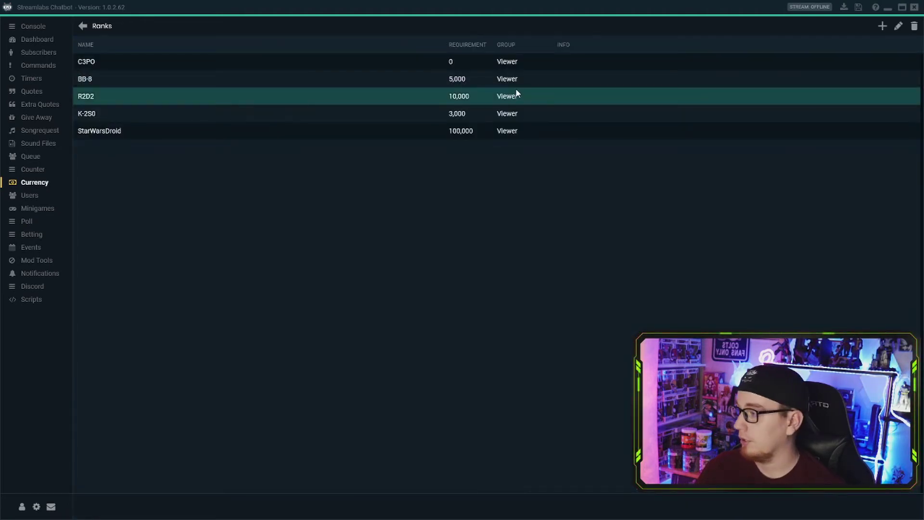
left_click(83, 27)
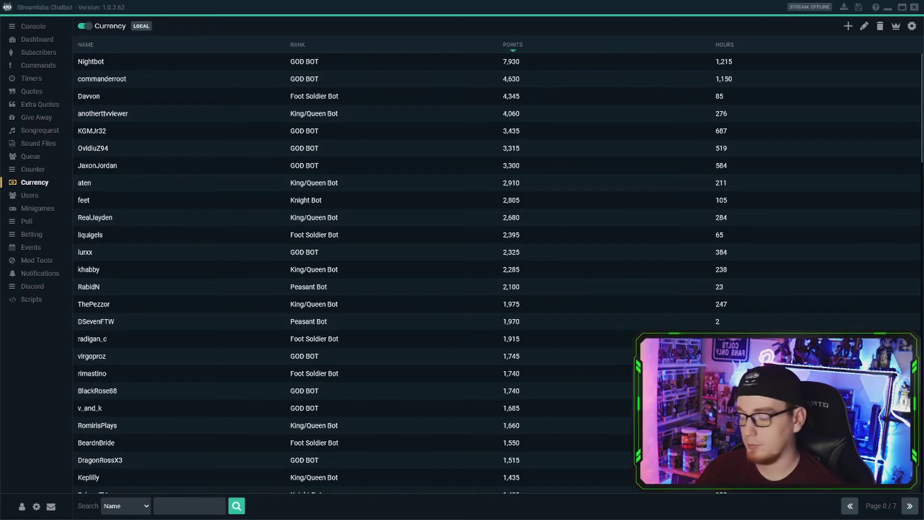
left_click(707, 241)
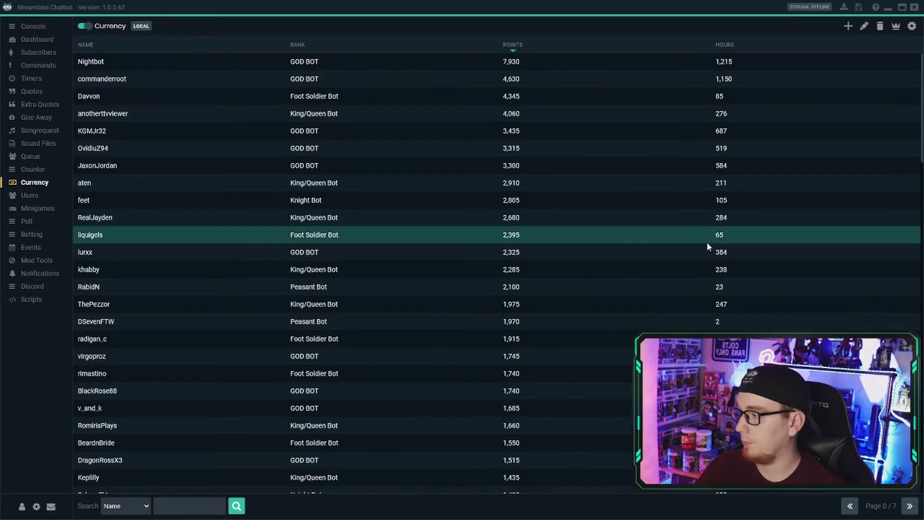
Inspect the !ak47 sound without changes, then start a new sound file (volume 29, GENERAL)
left_click(44, 143)
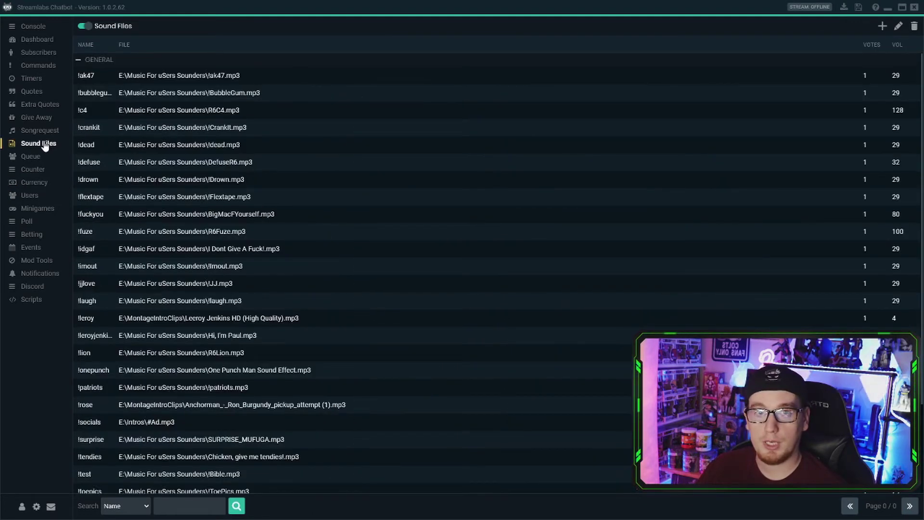
right_click(233, 83)
left_click(243, 89)
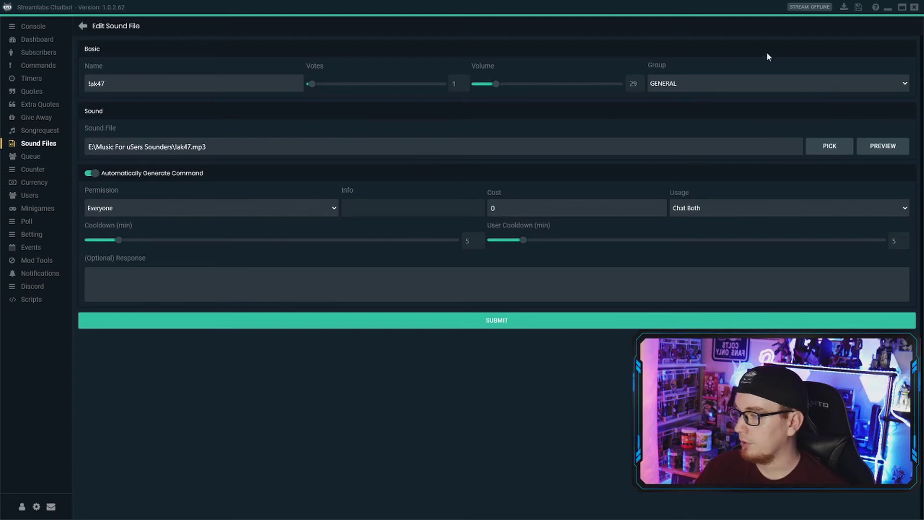
left_click(82, 26)
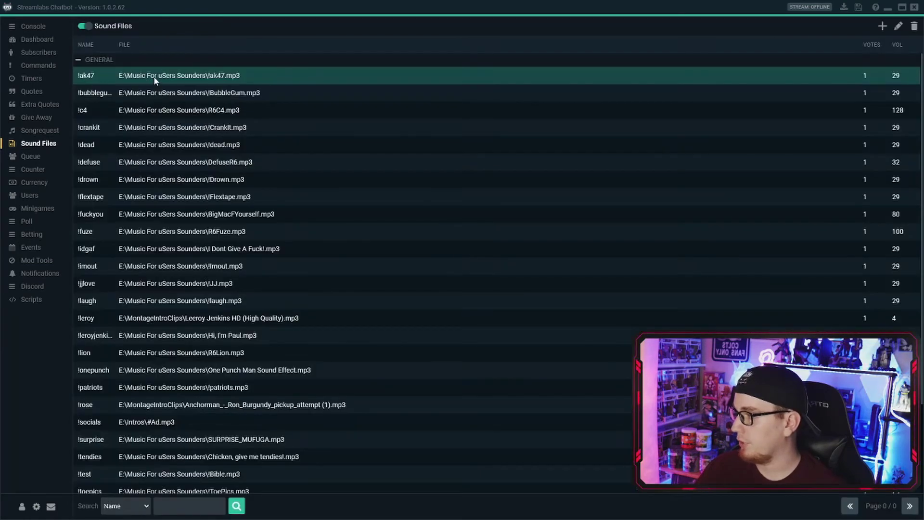
left_click(882, 26)
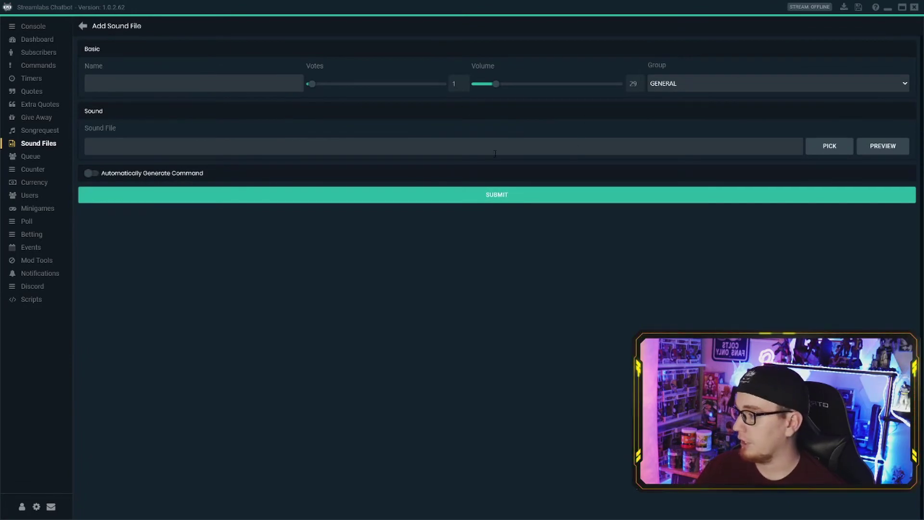
Enable Automatically Generate Command, keep Everyone permission, and select the cost value 0
left_click(91, 173)
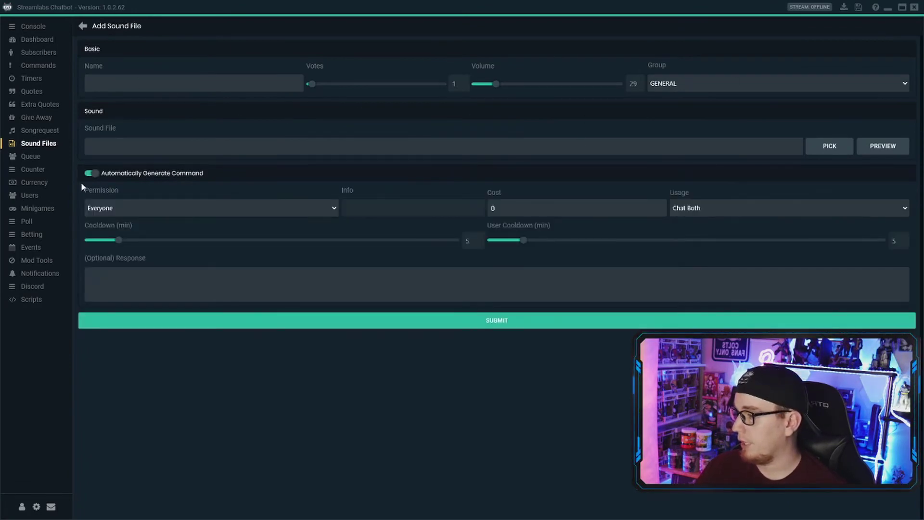
left_click(304, 214)
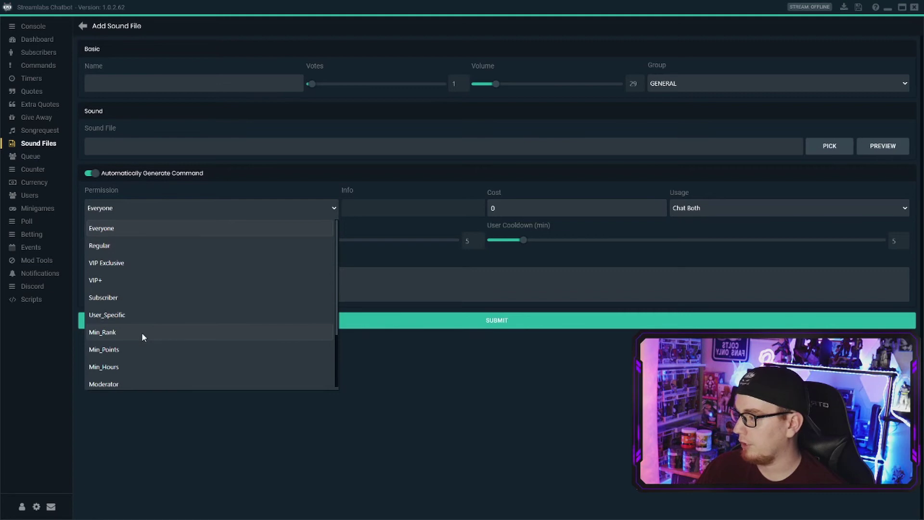
left_click(211, 209)
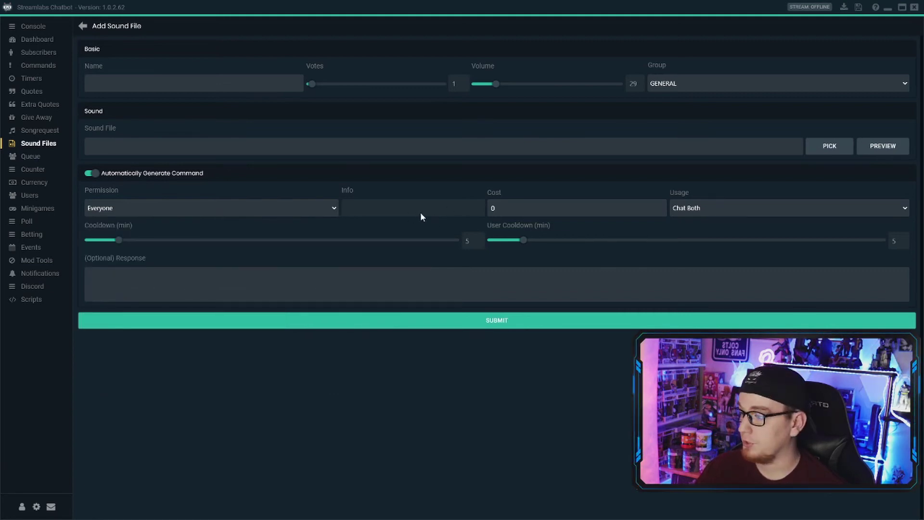
left_click(493, 208)
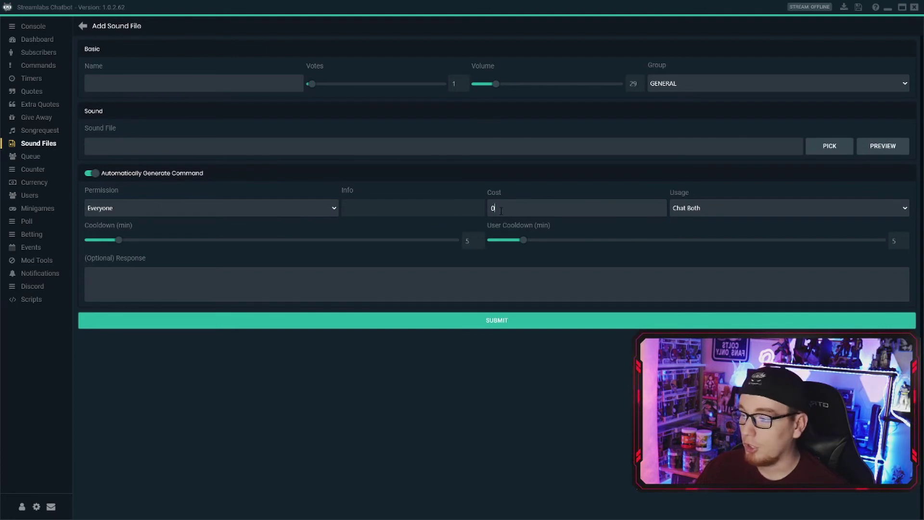
left_click_drag(501, 210, 486, 212)
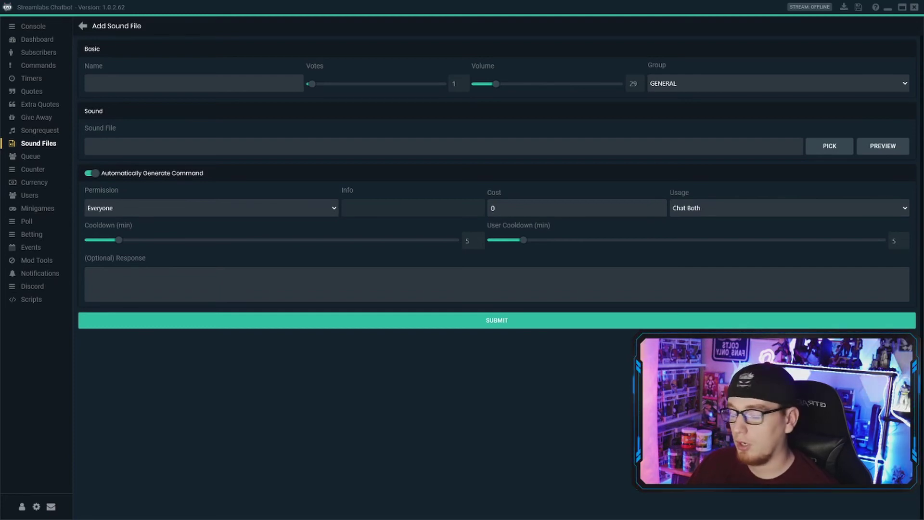
Open Songrequest settings and keep request permission at Everyone, max duration 10, queue 20
left_click(36, 135)
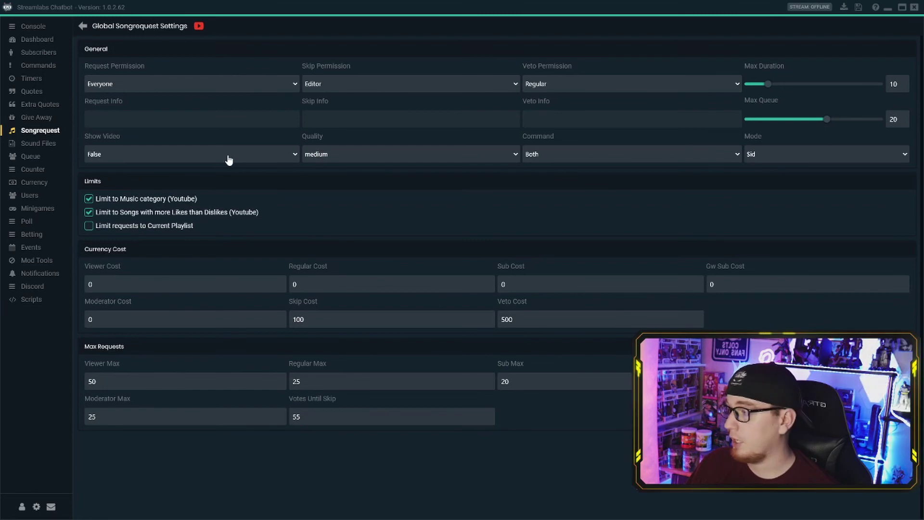
left_click(226, 82)
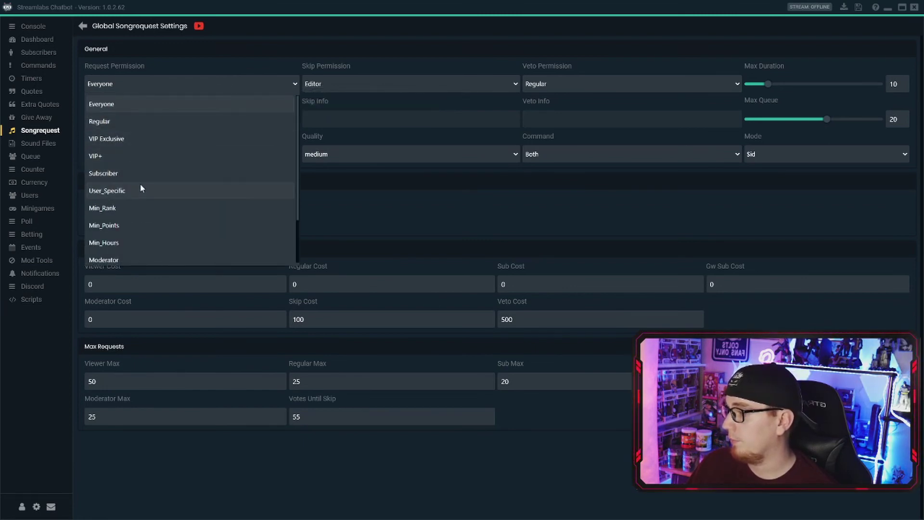
left_click(405, 198)
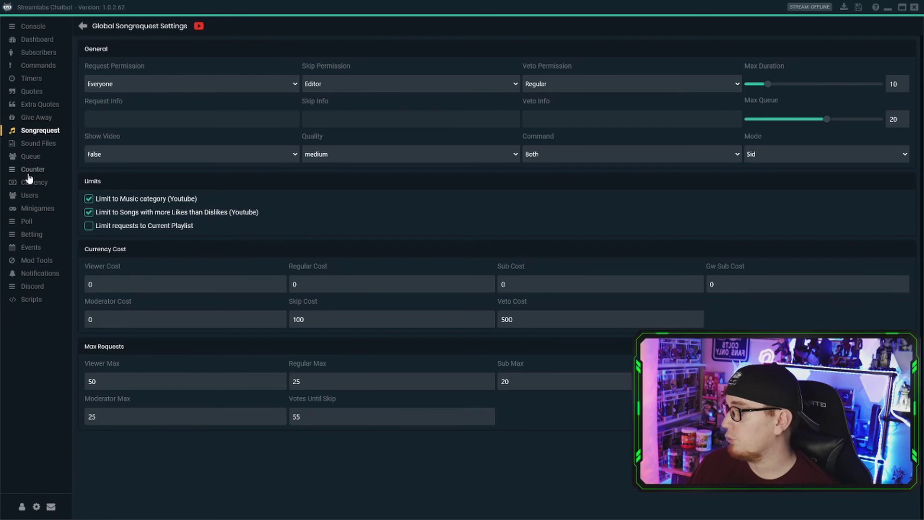
Open Minigames, showing Heist, Duel and Boss Battle enabled with Free For All off
left_click(29, 209)
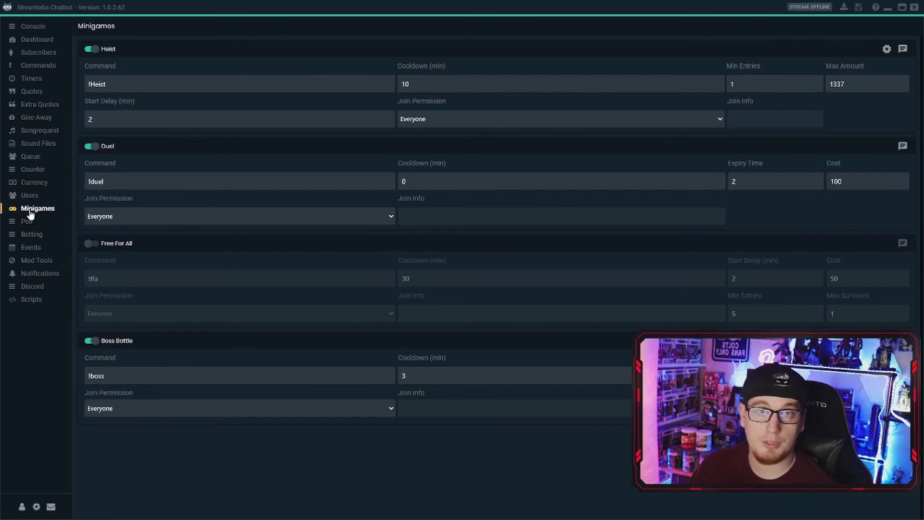
Open Betting, showing 10% payout, minimum bet 1 and maximum bet 100
left_click(28, 241)
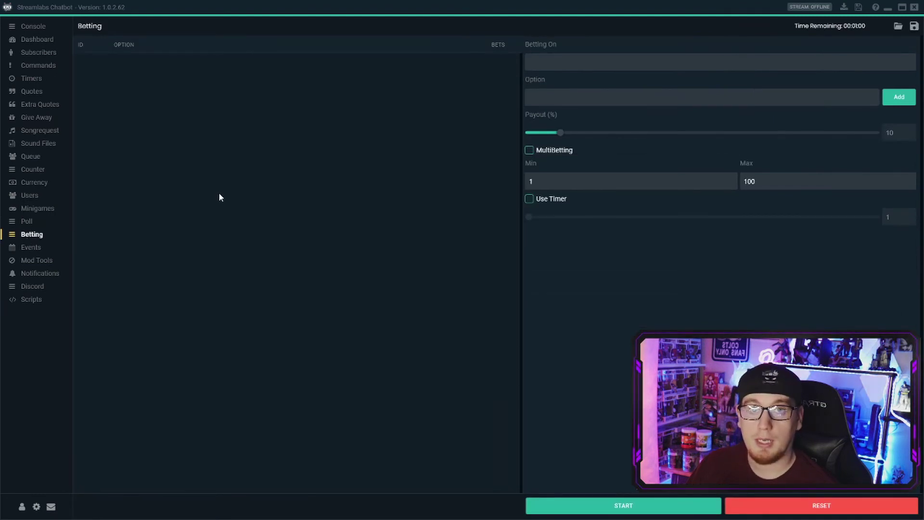